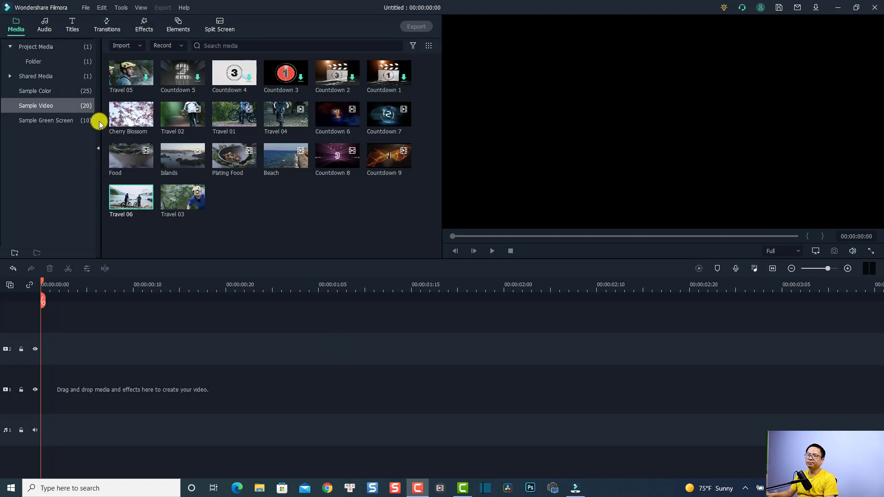
Step: Add Travel 06 to video track 1, preview it once, and select the clip at the start
drag(124, 207, 49, 383)
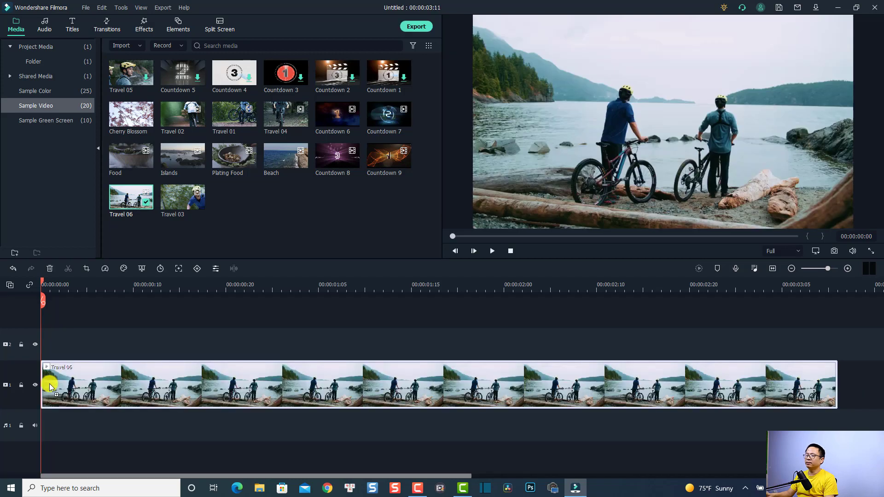
click(189, 341)
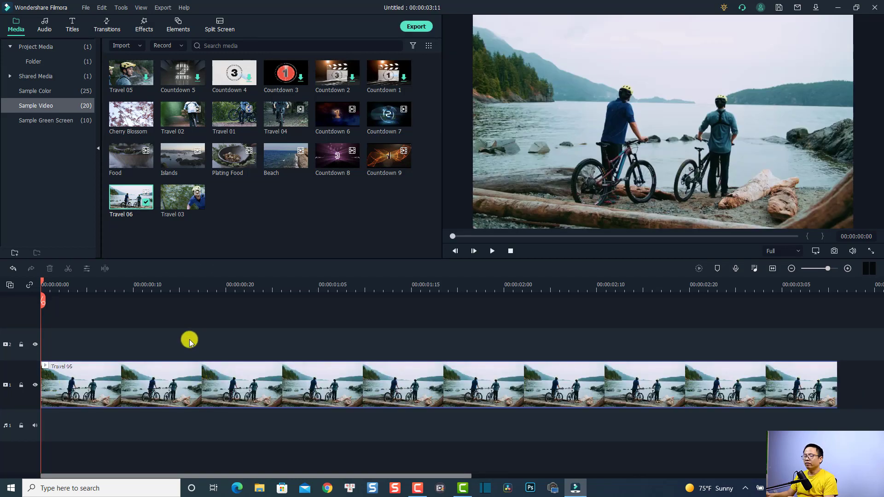
key(space)
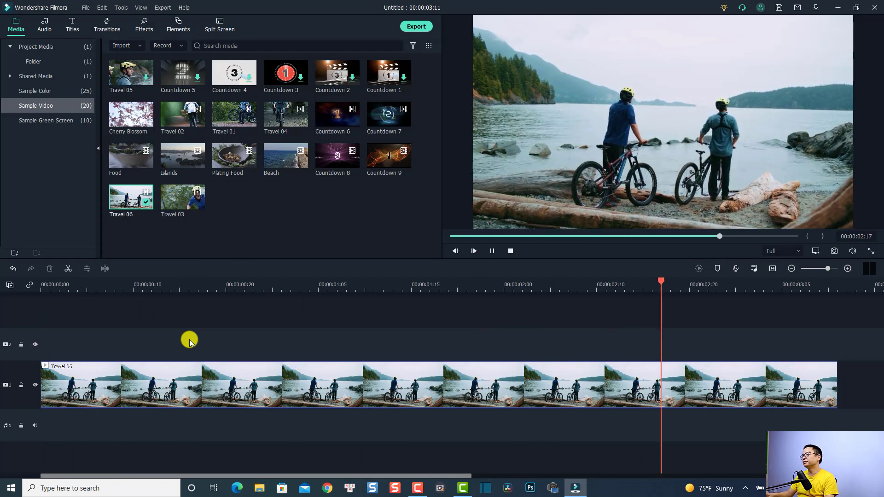
key(space)
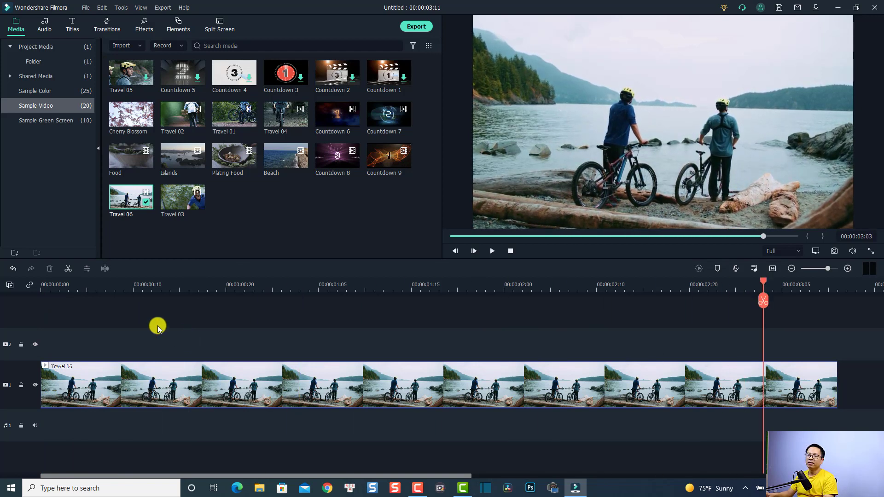
click(58, 290)
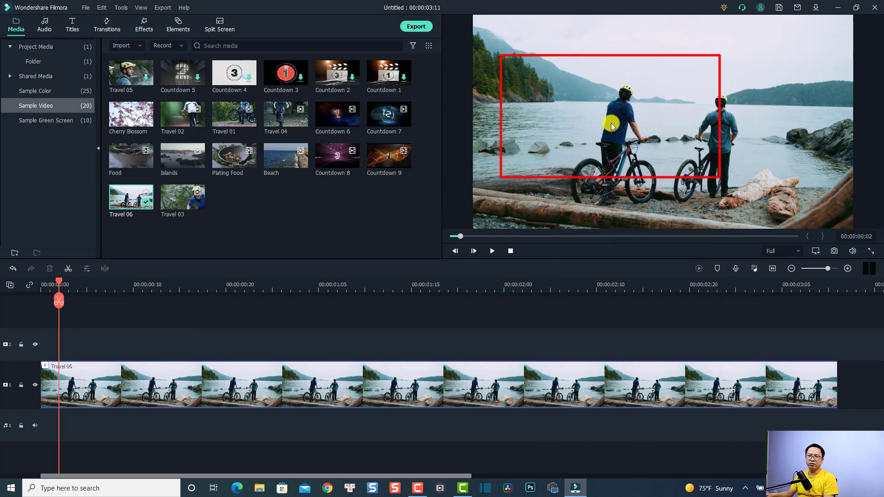
click(171, 381)
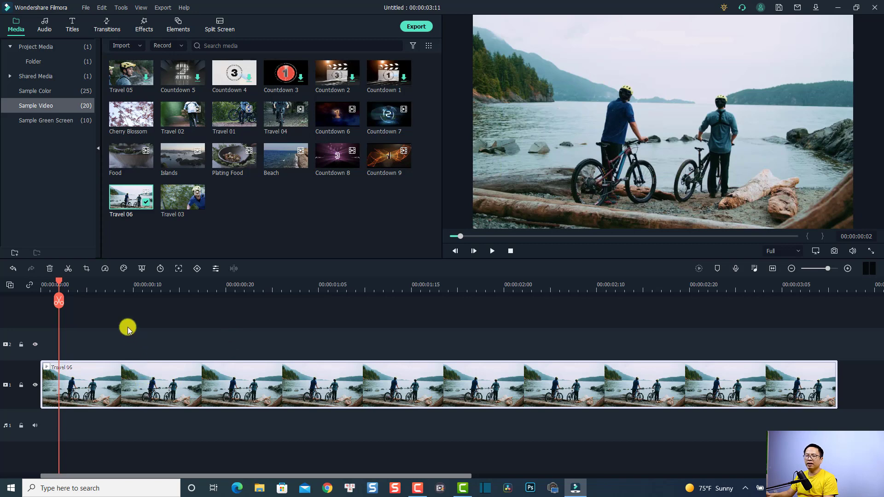
Step: Give Travel 06 a 16:9 pan-and-zoom, shrinking the End frame to 865 x 487 over the cyclists
click(84, 269)
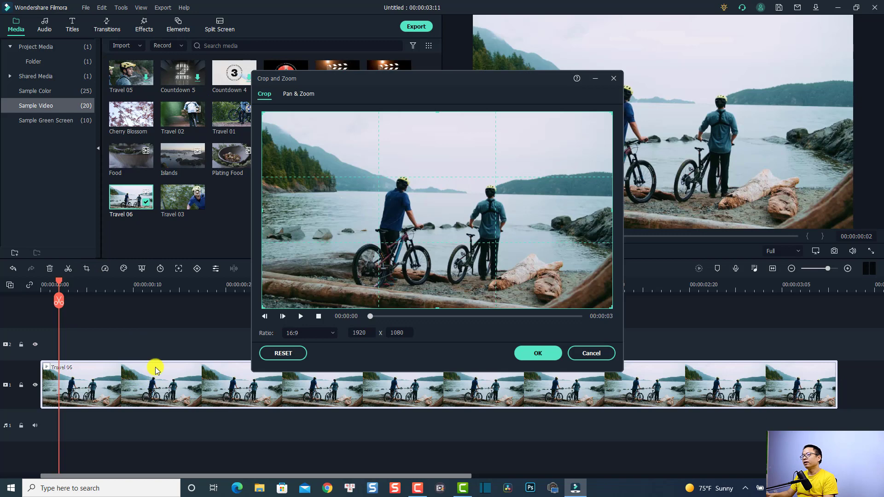
click(290, 94)
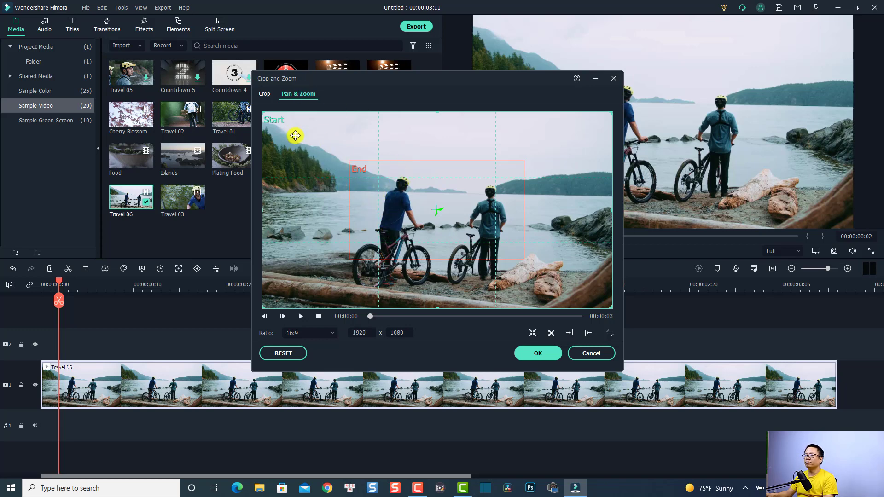
click(357, 177)
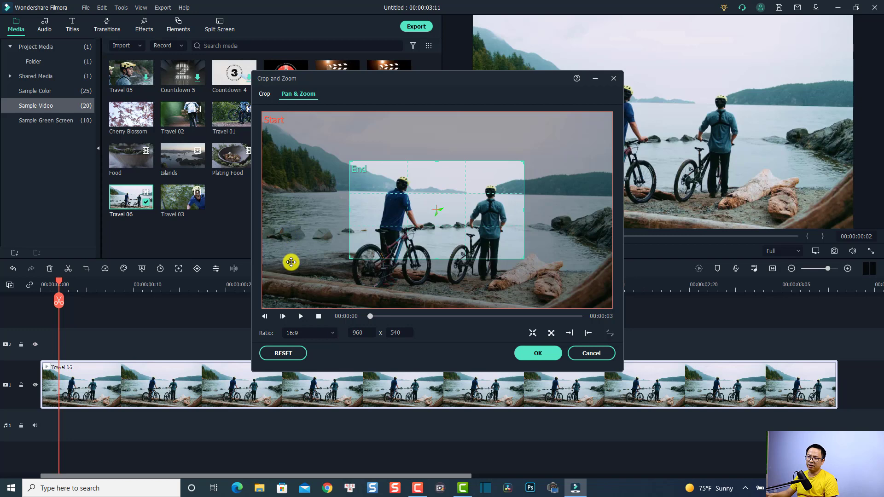
click(297, 332)
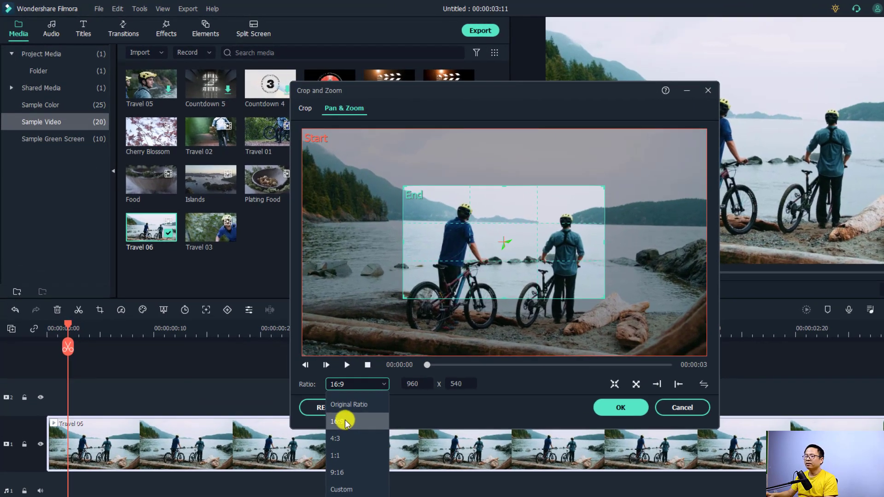
click(341, 422)
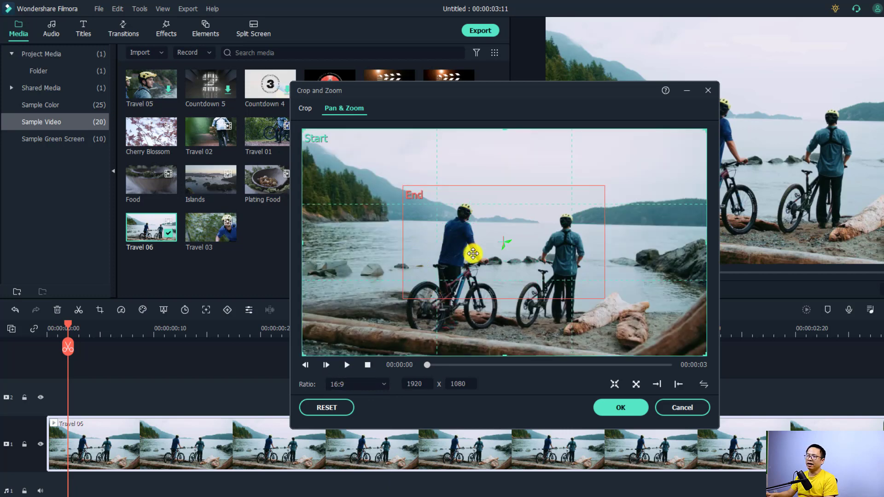
drag(476, 254, 448, 247)
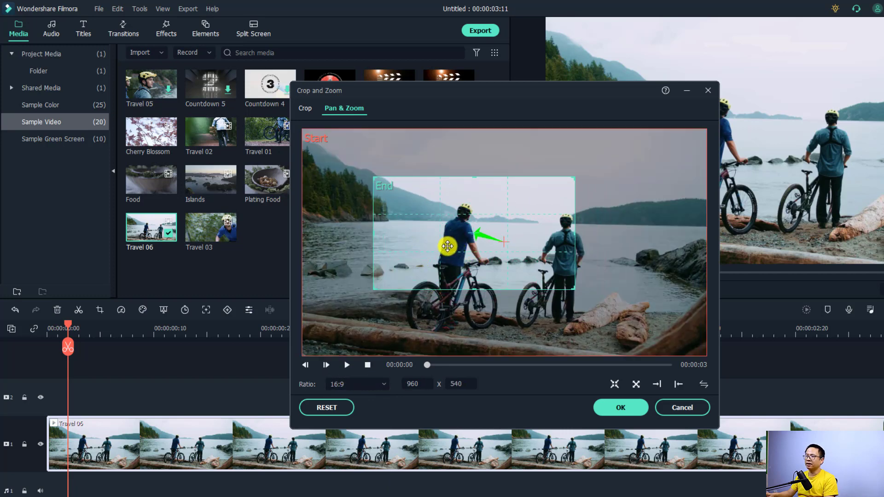
drag(574, 177, 554, 196)
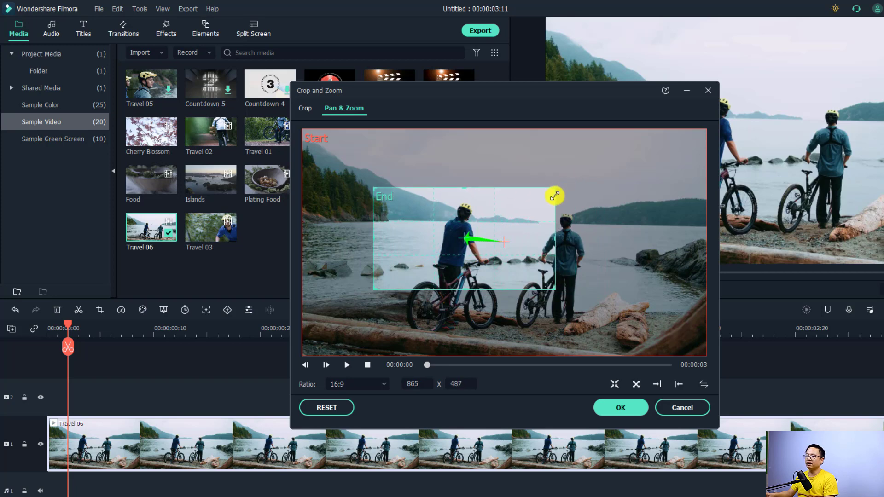
drag(491, 247, 498, 235)
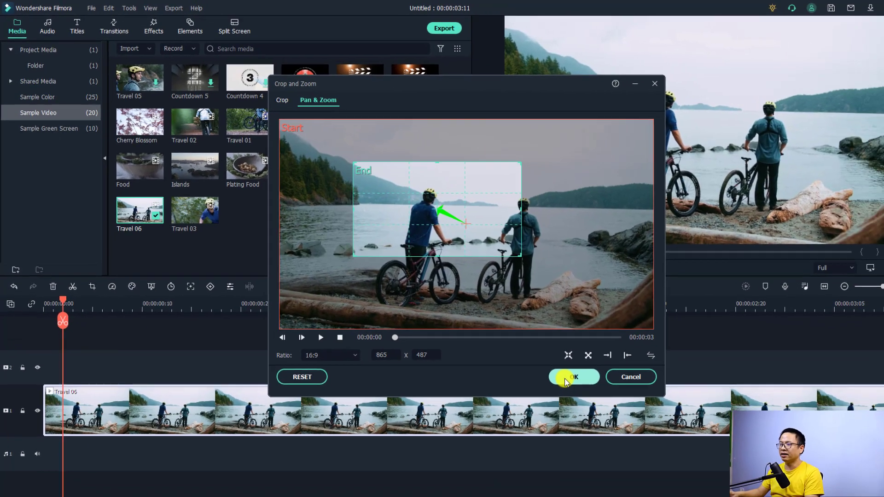
click(615, 409)
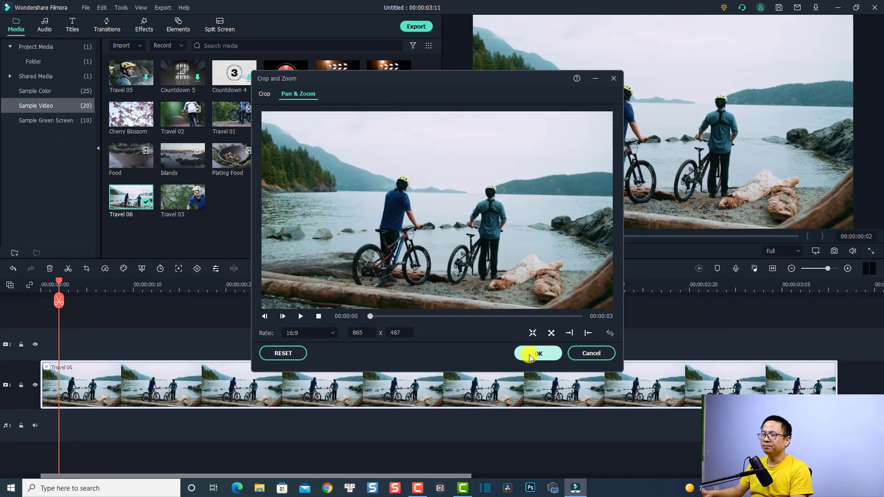
Step: Preview the push-in on the cyclists from 00:00:00:00, then park the playhead near the start
drag(59, 282, 34, 289)
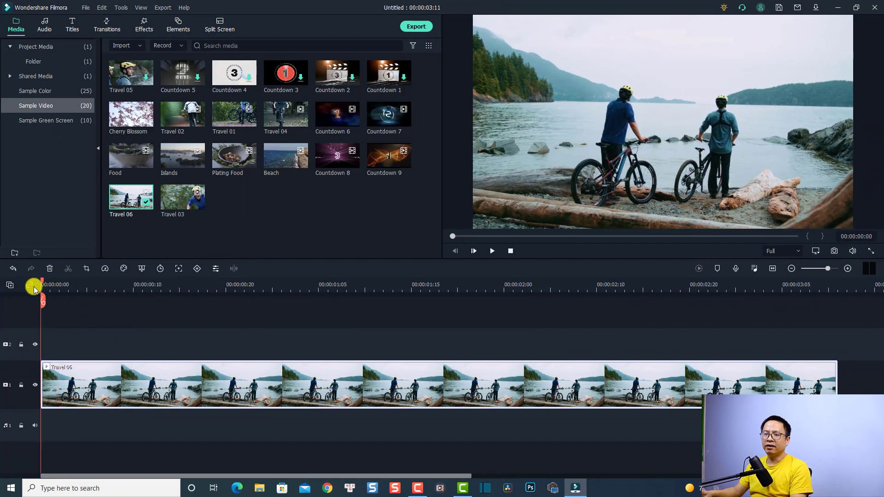
click(121, 343)
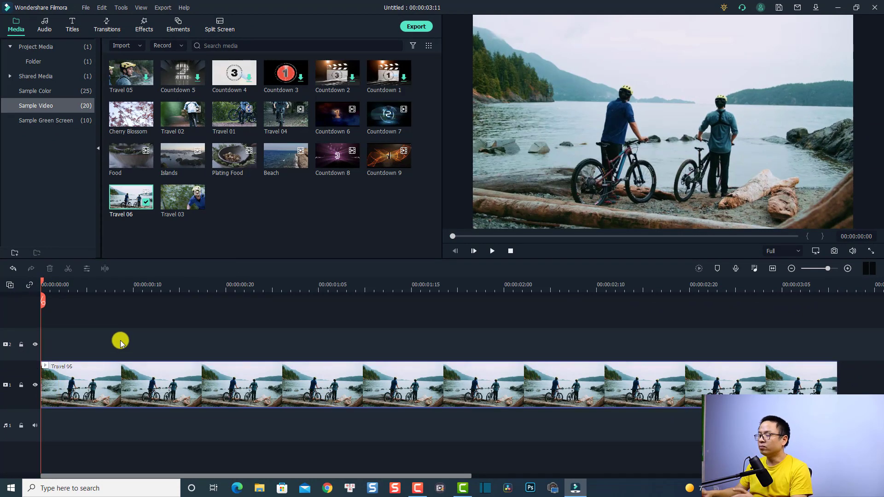
key(space)
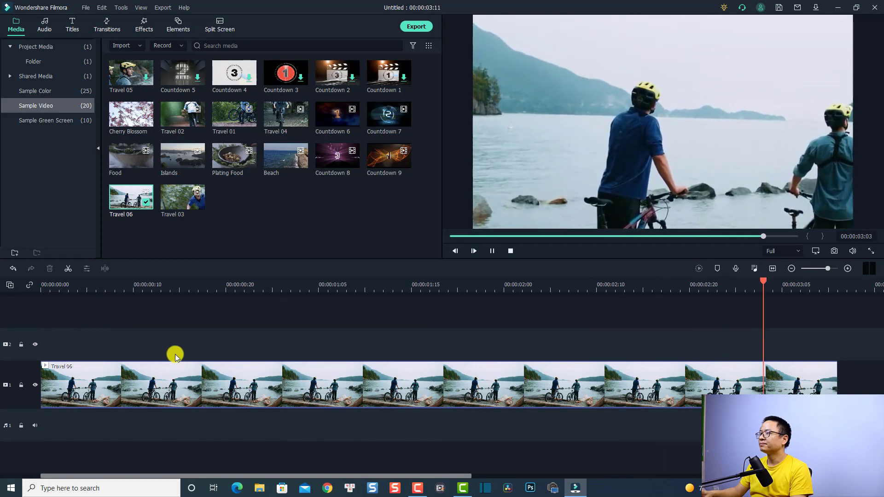
click(99, 285)
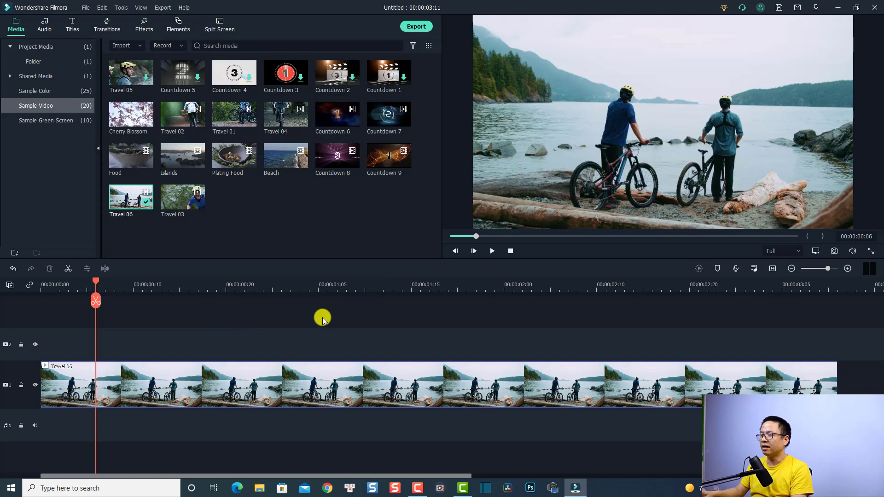
click(43, 284)
key(space)
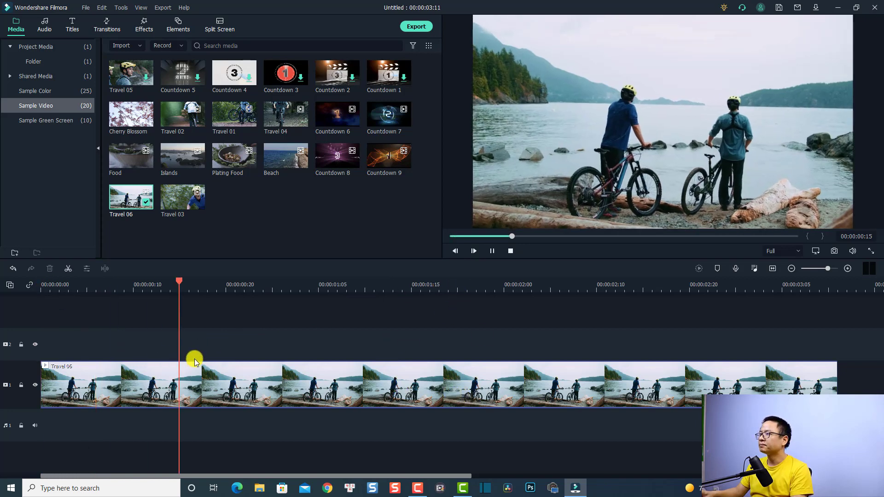
key(space)
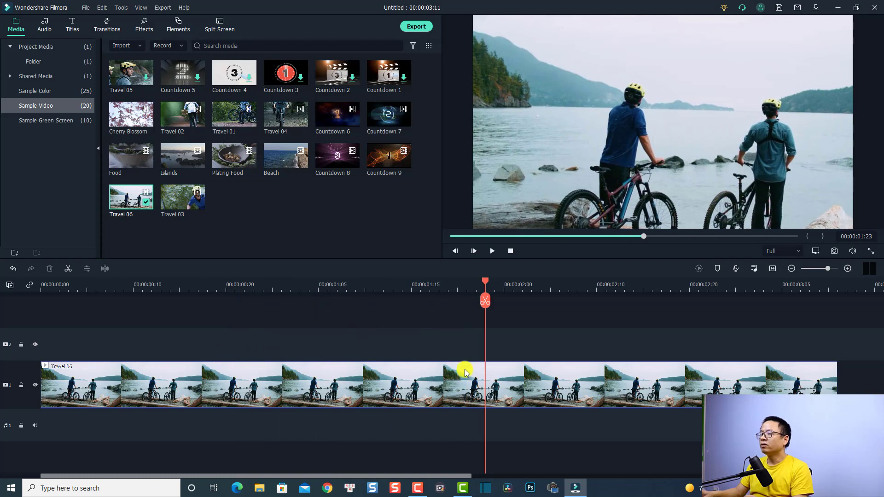
click(471, 385)
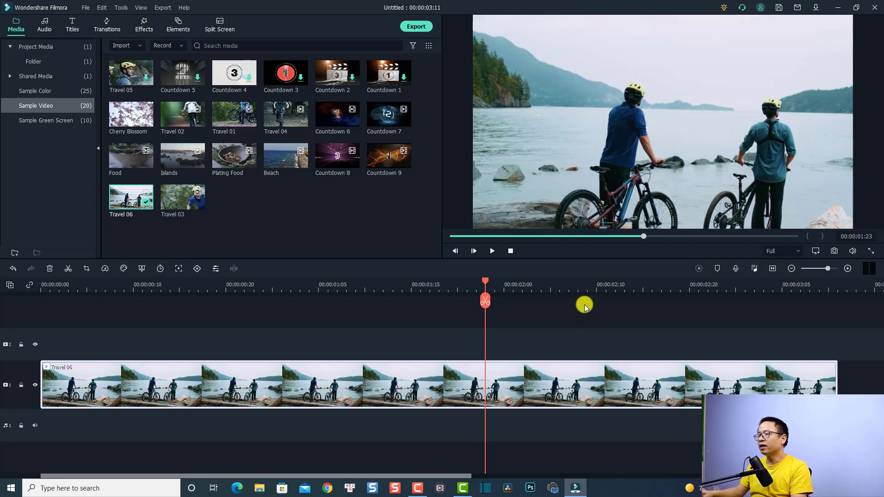
click(485, 300)
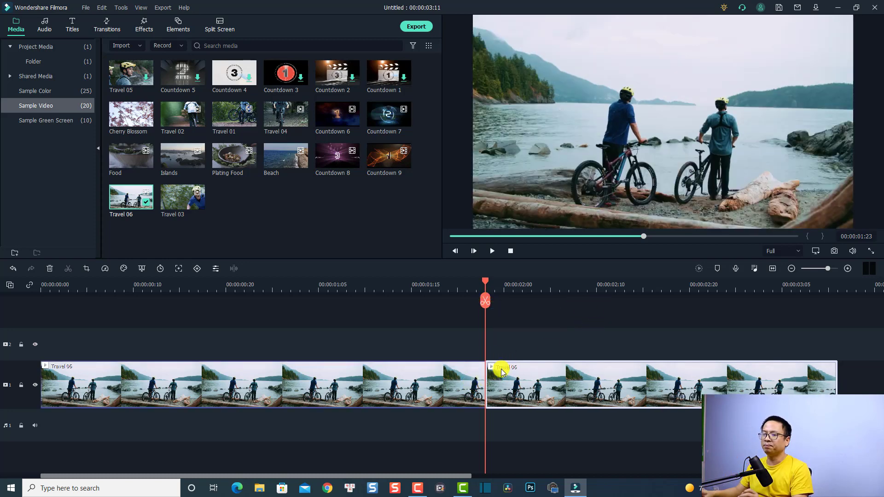
click(43, 286)
click(114, 337)
key(space)
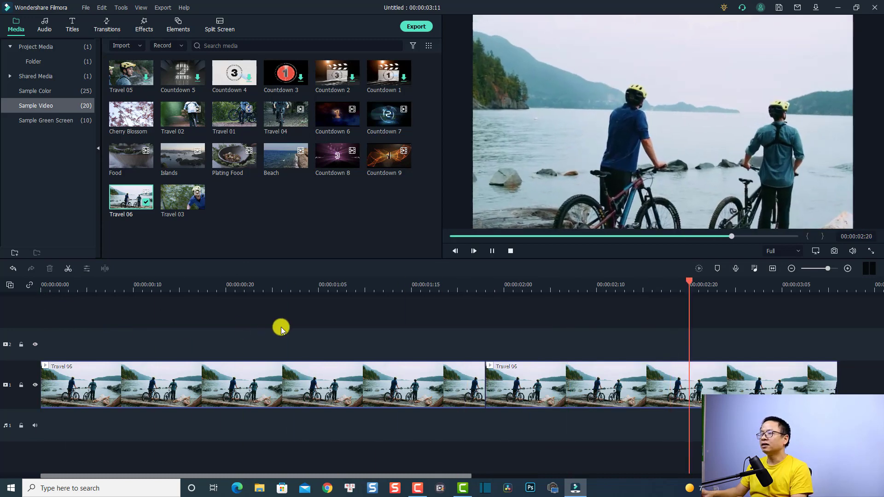
click(382, 378)
click(581, 375)
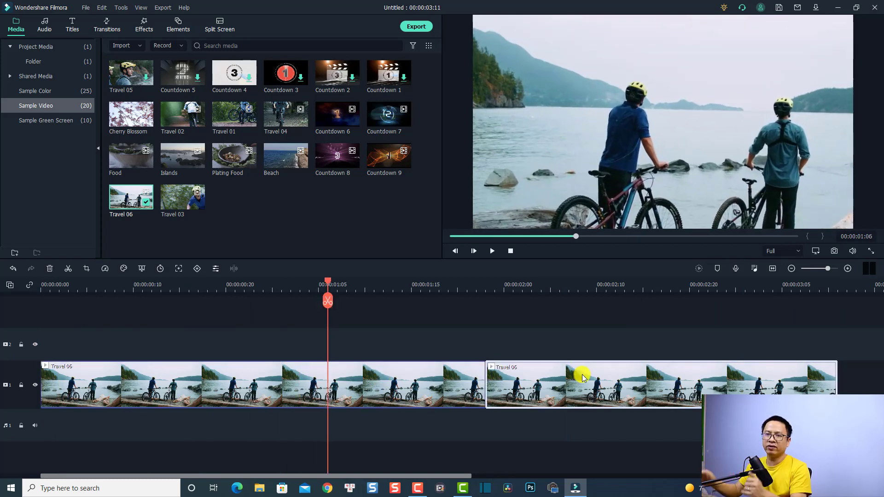
click(599, 341)
click(583, 377)
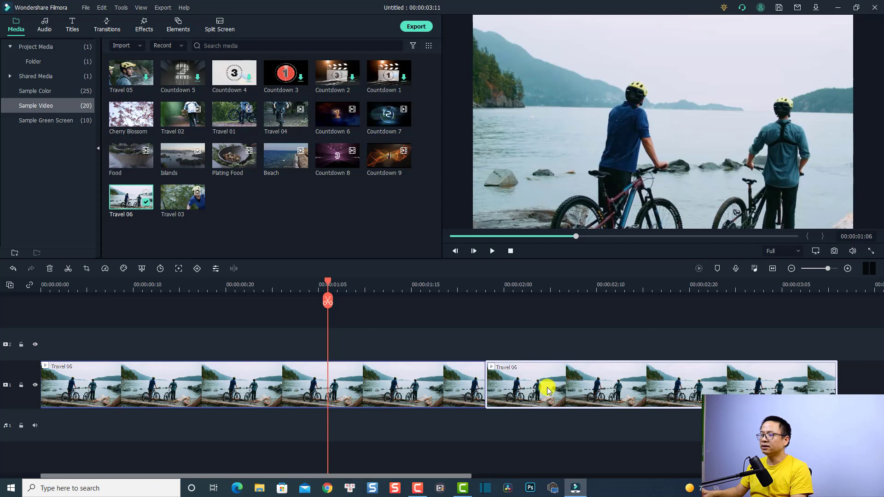
Step: Swap the start and end framings, then apply a fixed 865 x 488 crop on the cyclists
click(86, 268)
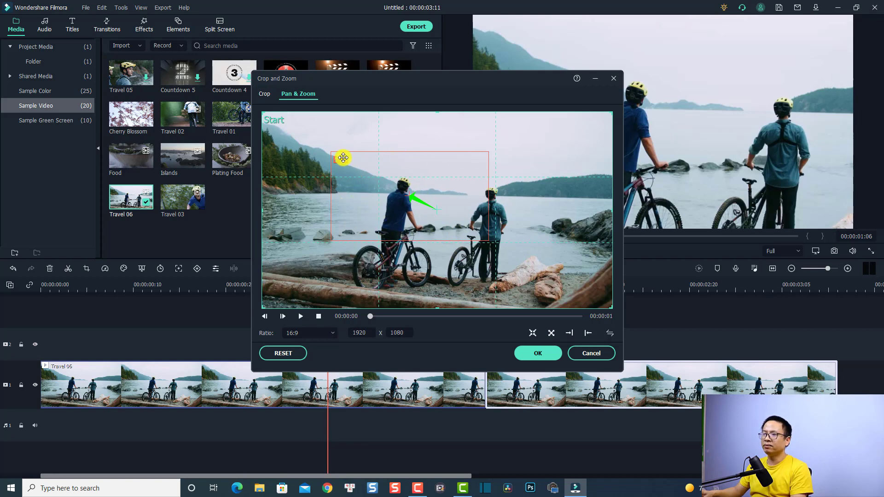
click(355, 164)
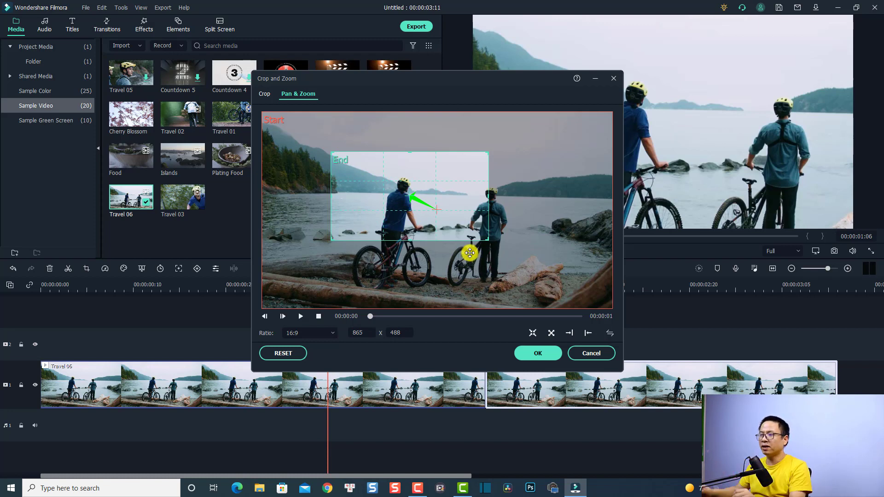
click(610, 332)
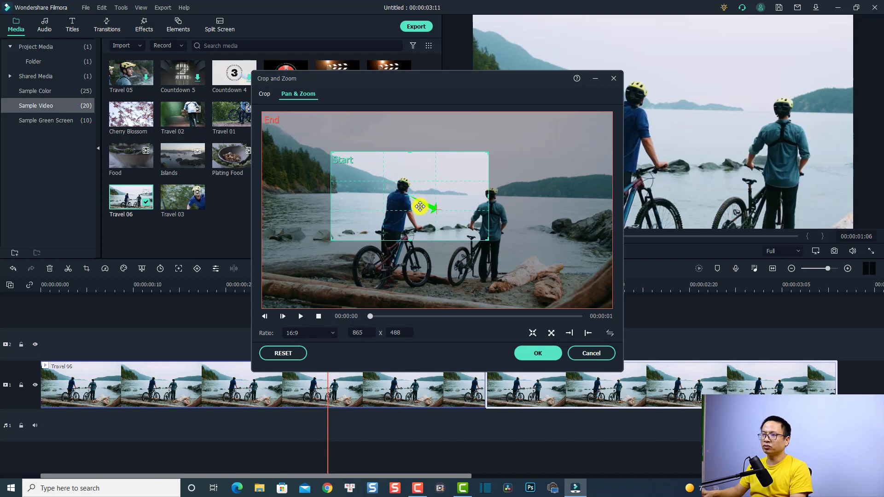
click(267, 95)
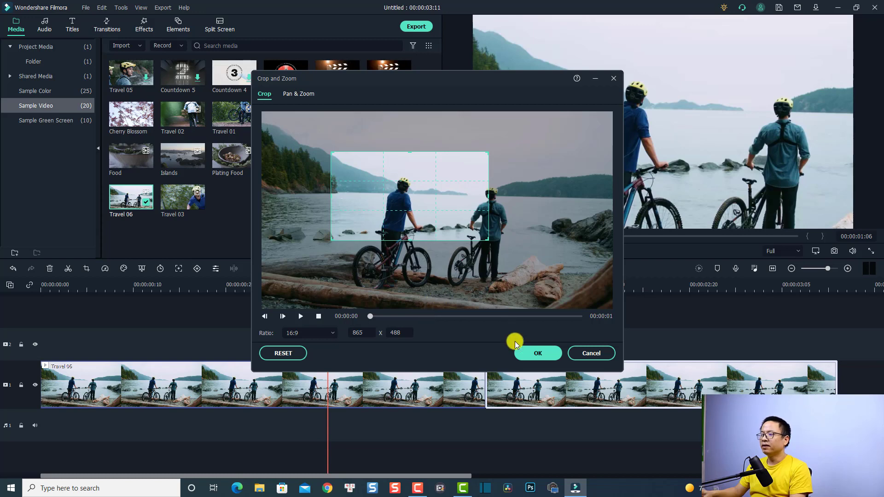
click(529, 358)
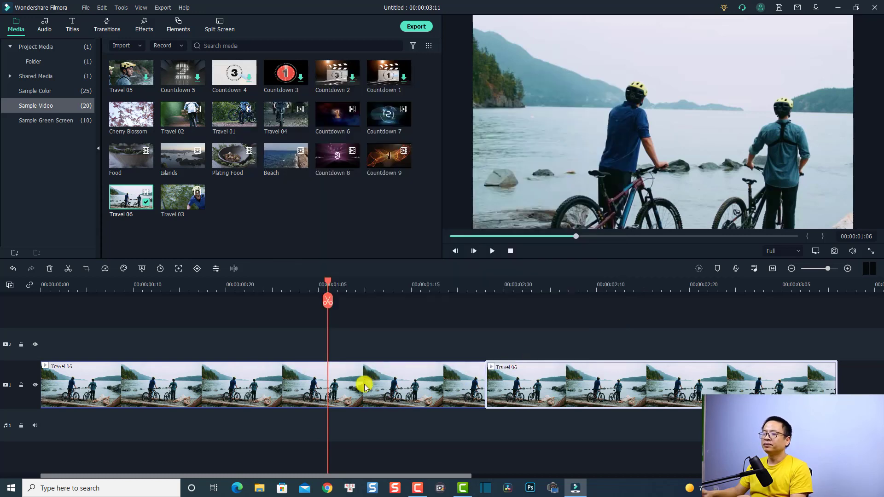
click(43, 288)
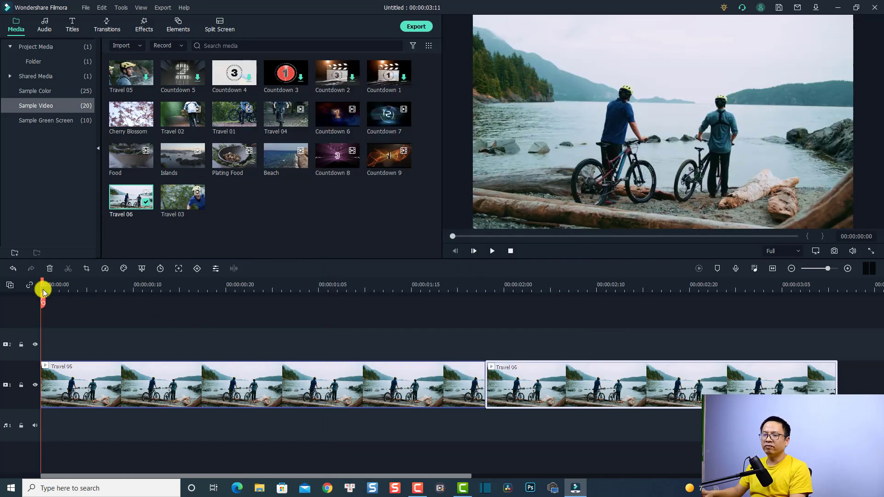
key(space)
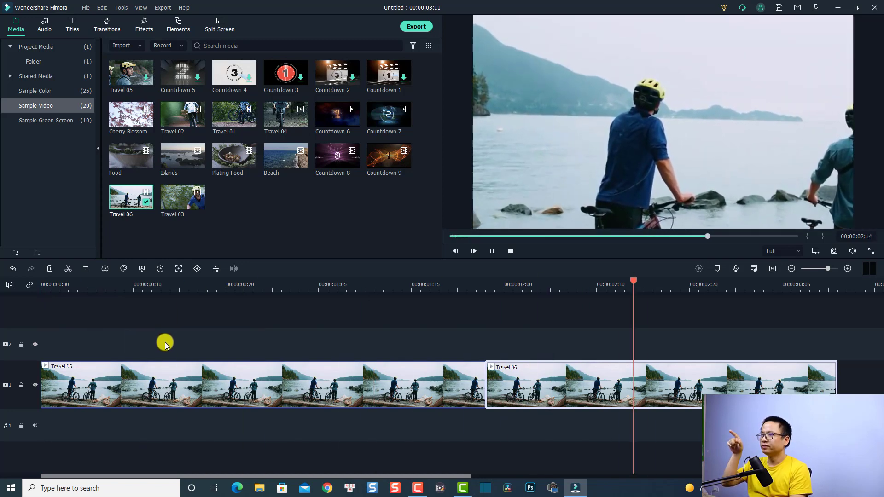
key(space)
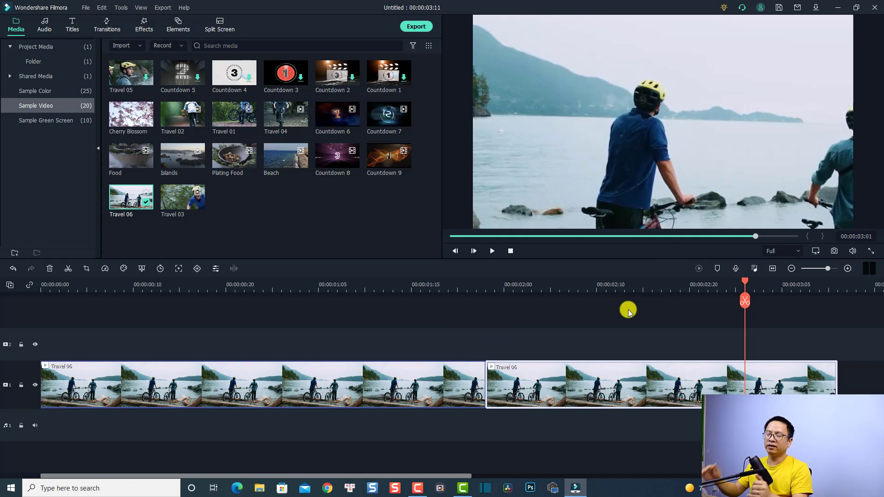
Step: Split the second Travel 06 clip at 00:00:02:19
click(681, 289)
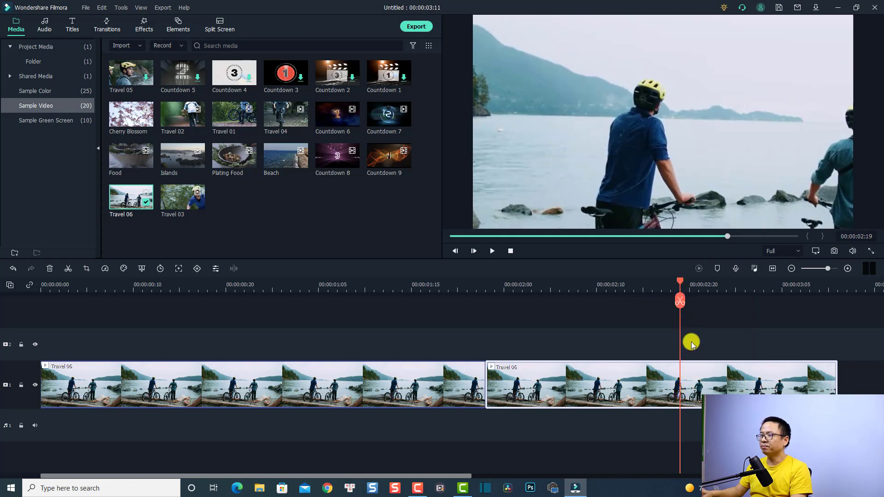
click(680, 302)
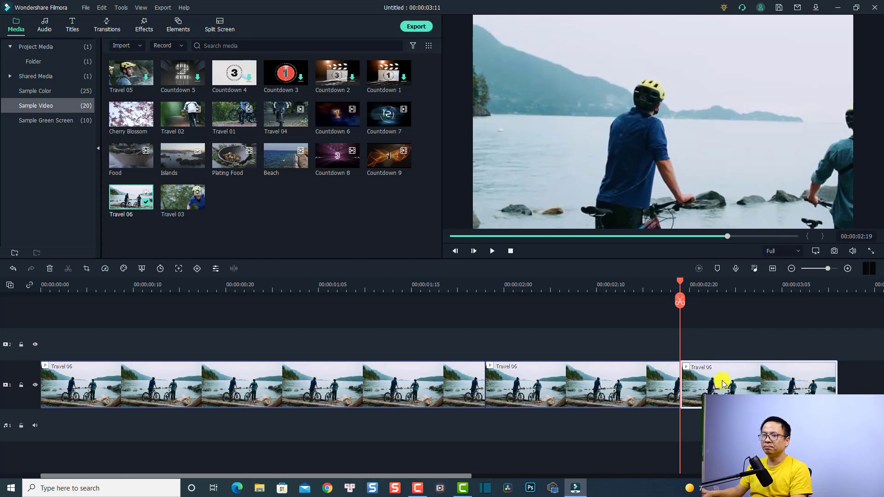
Step: Set the last clip's Pan & Zoom End frame to the full 1920 x 1080 shot for a zoom-out
click(87, 268)
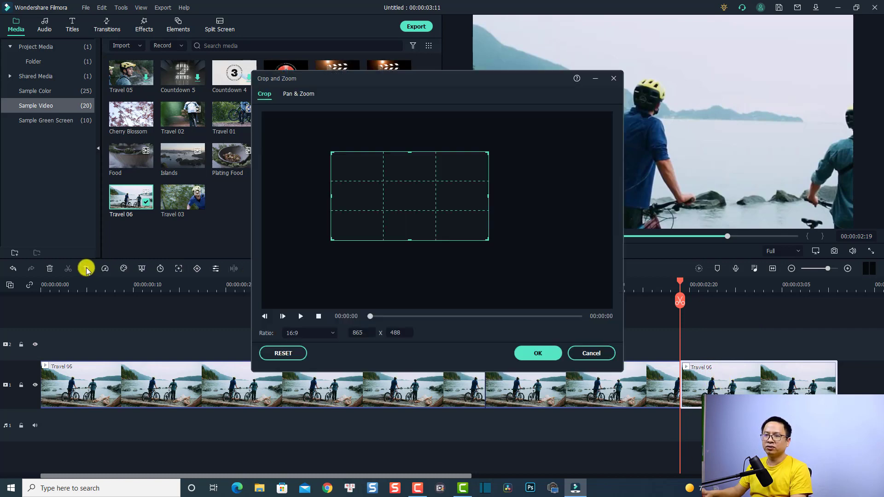
click(300, 95)
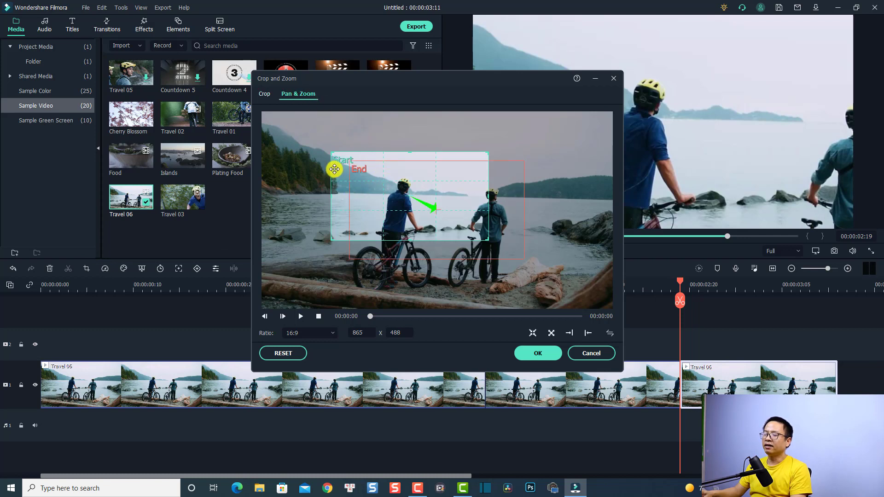
click(375, 187)
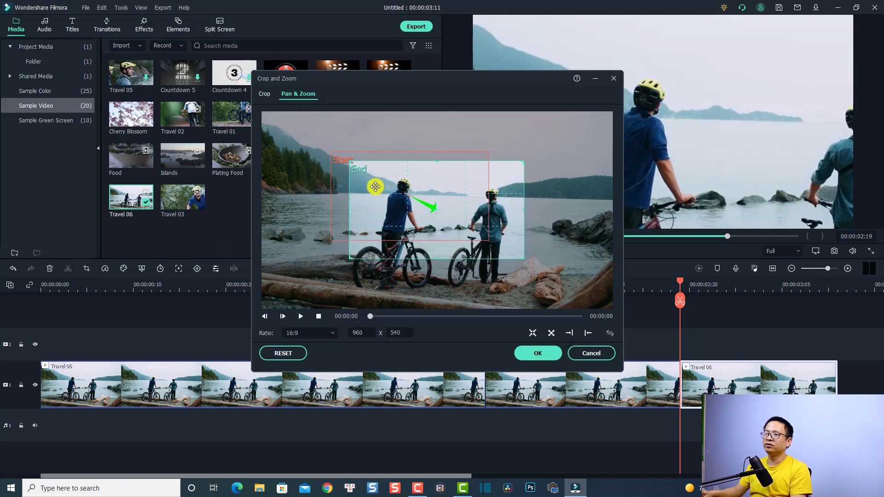
drag(376, 186, 287, 135)
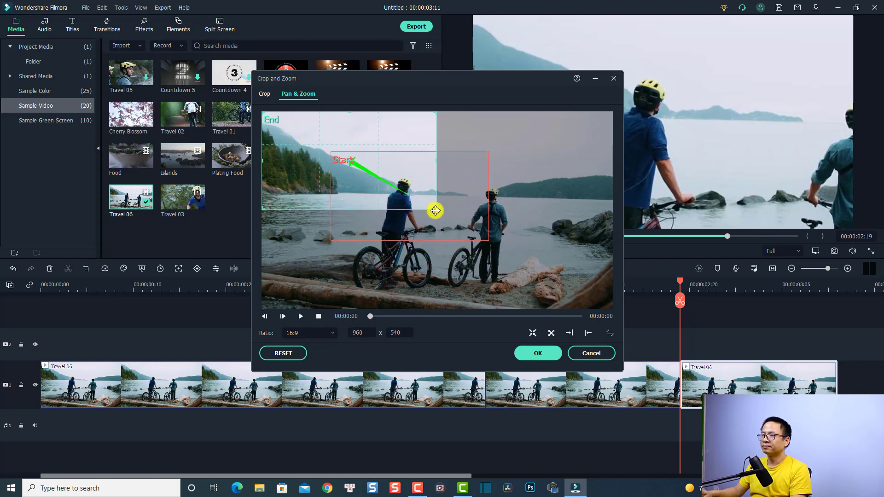
drag(435, 209, 628, 331)
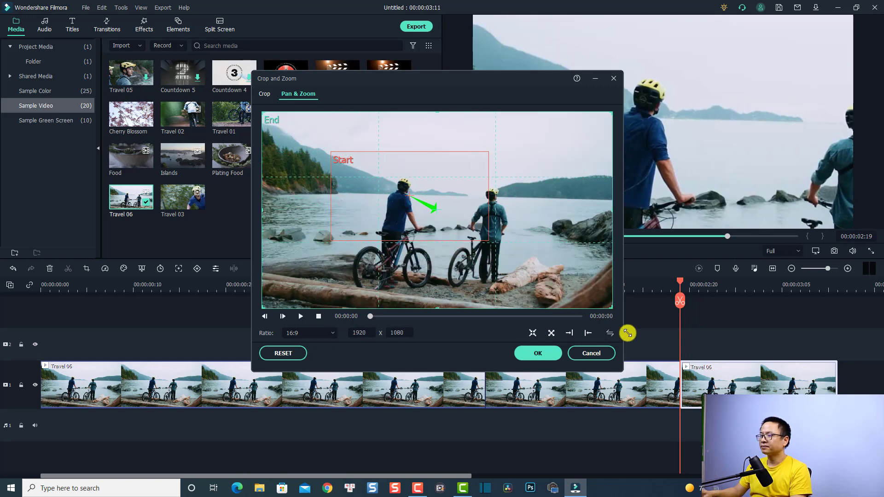
click(539, 354)
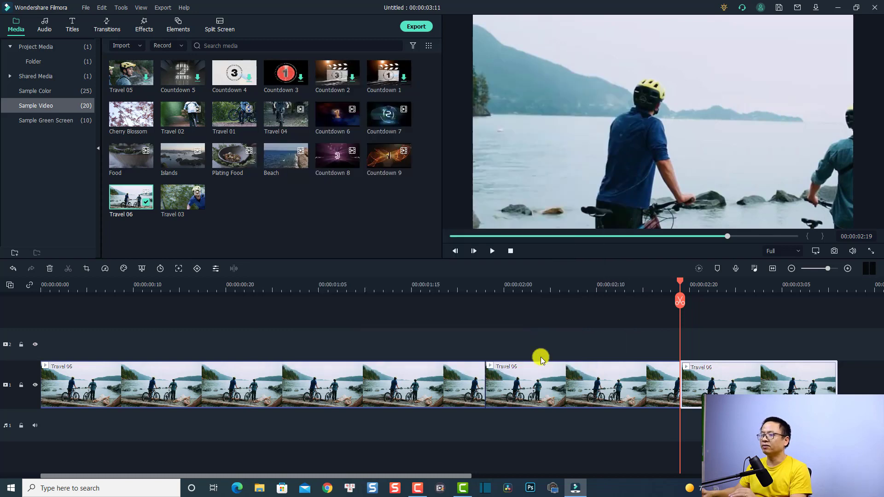
Step: Play the three-clip sequence from the start, then select and delete the second and third clips
click(44, 279)
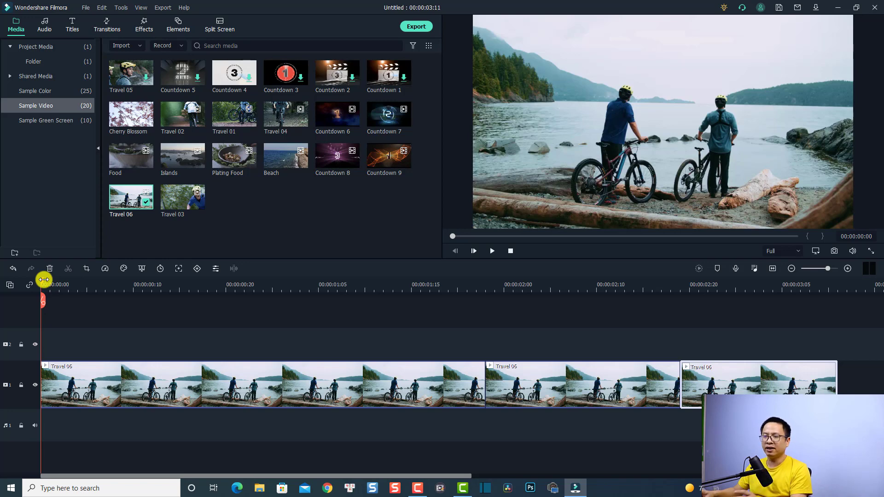
key(space)
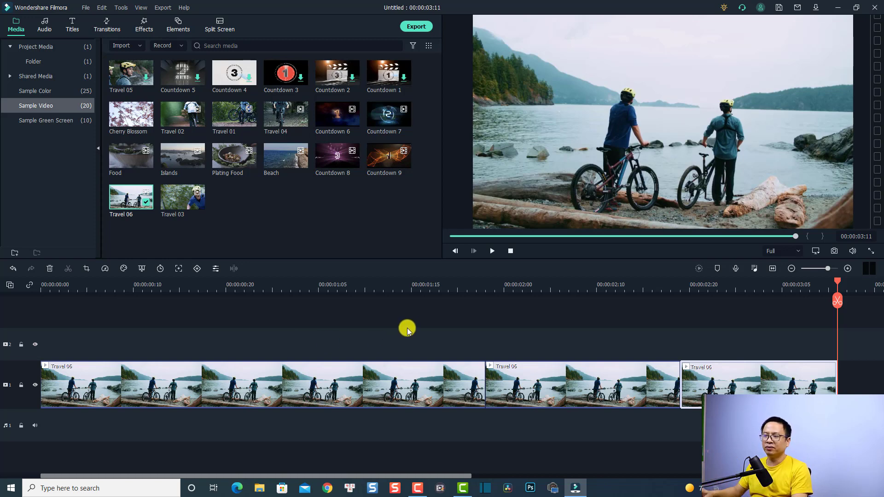
drag(754, 306, 558, 418)
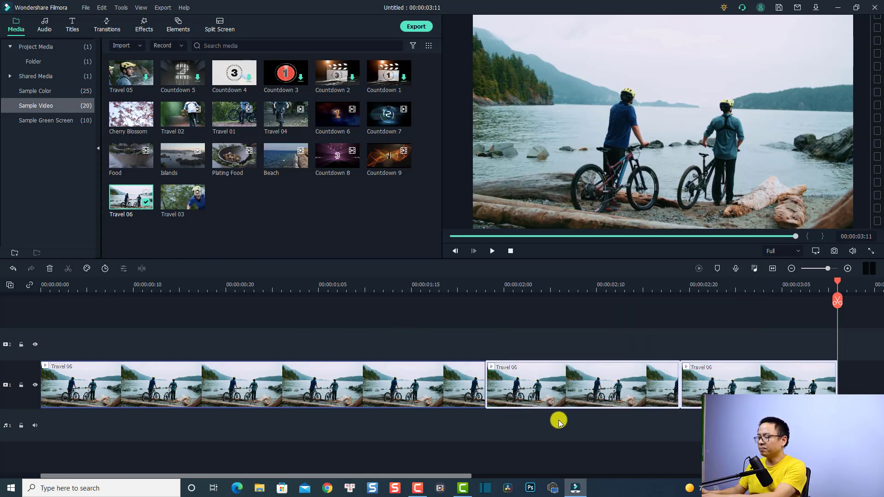
key(Delete)
Step: Delete the old clip and place a fresh Travel 06 from Sample Video on video track 1
click(433, 380)
key(Delete)
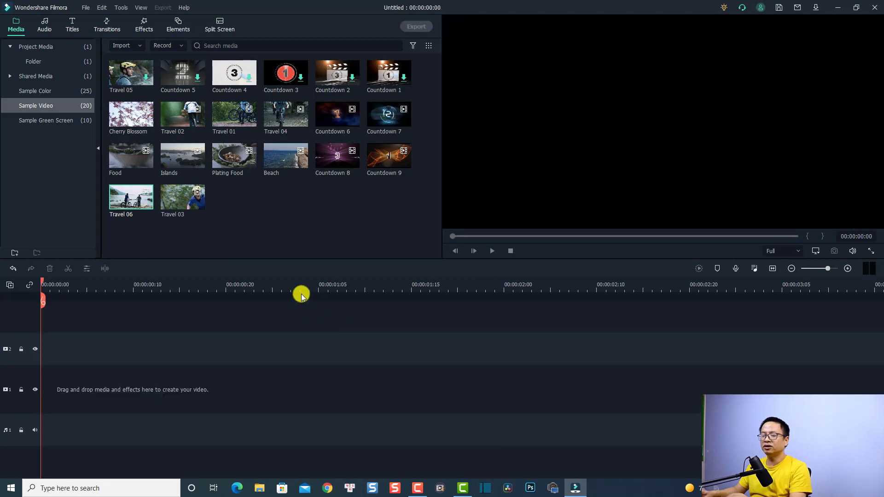
drag(131, 208, 41, 398)
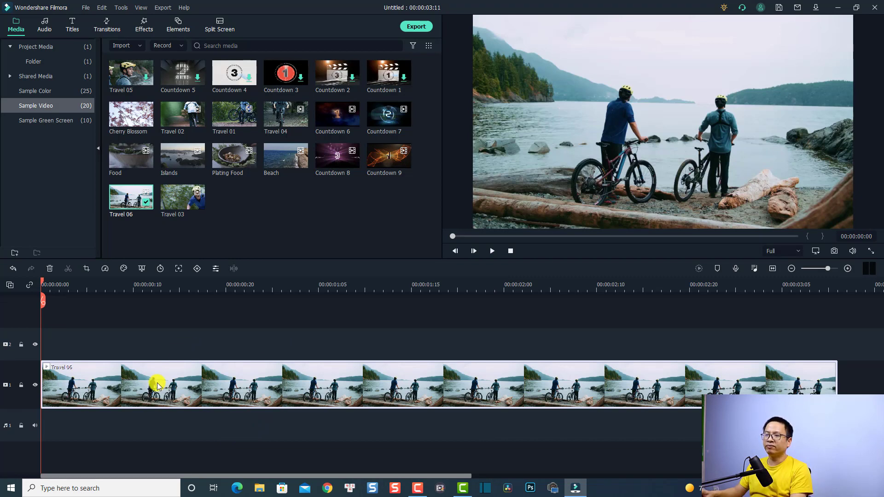
Step: Keyframe Travel 06 at 00:00:00:21 with 238.22% scale and position 525.3, -162.5 on the rider
click(197, 270)
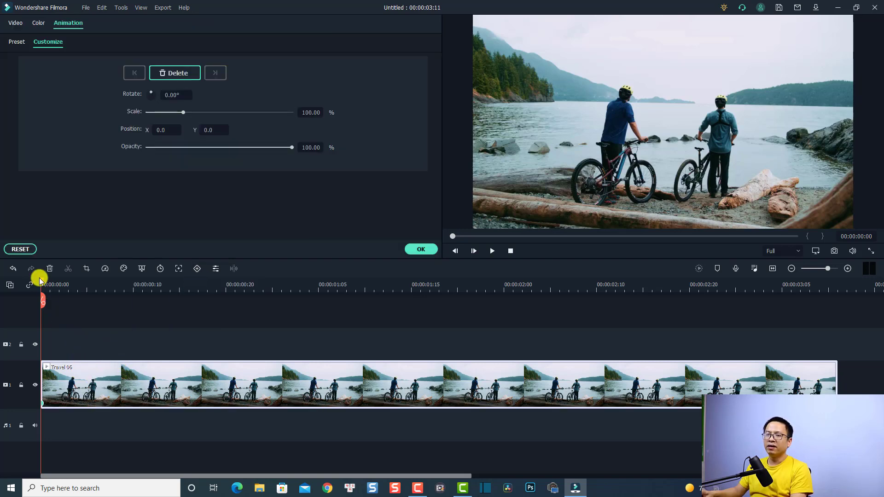
drag(48, 285, 236, 315)
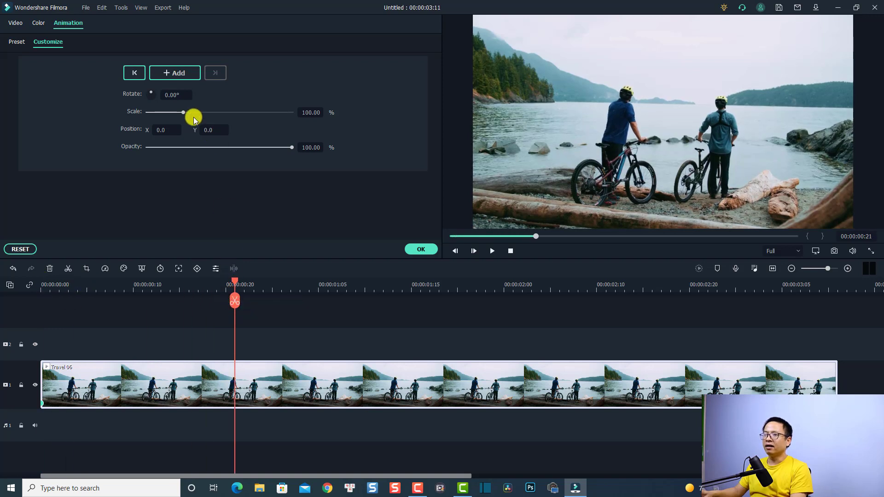
drag(184, 113, 222, 112)
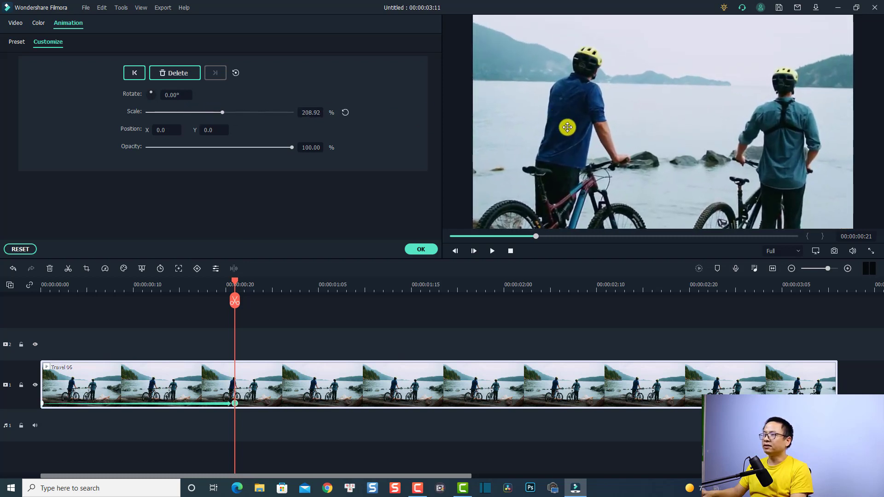
drag(574, 124, 641, 153)
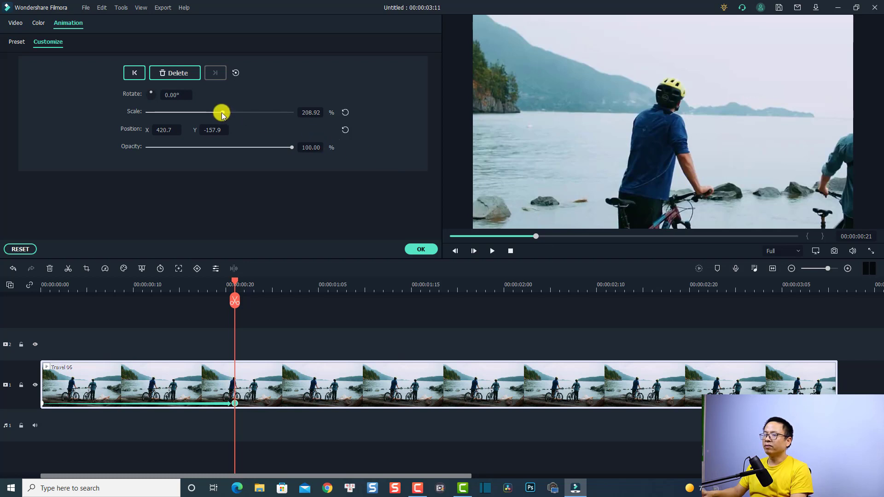
drag(223, 113, 234, 112)
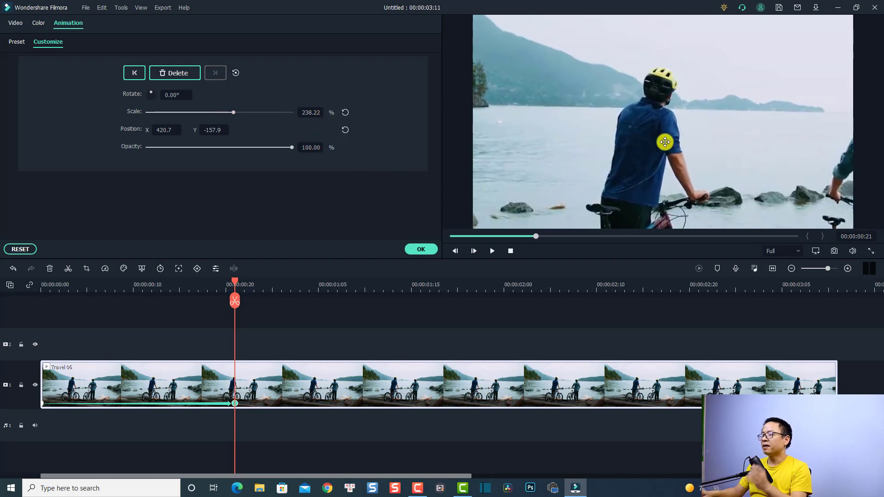
drag(652, 154, 671, 154)
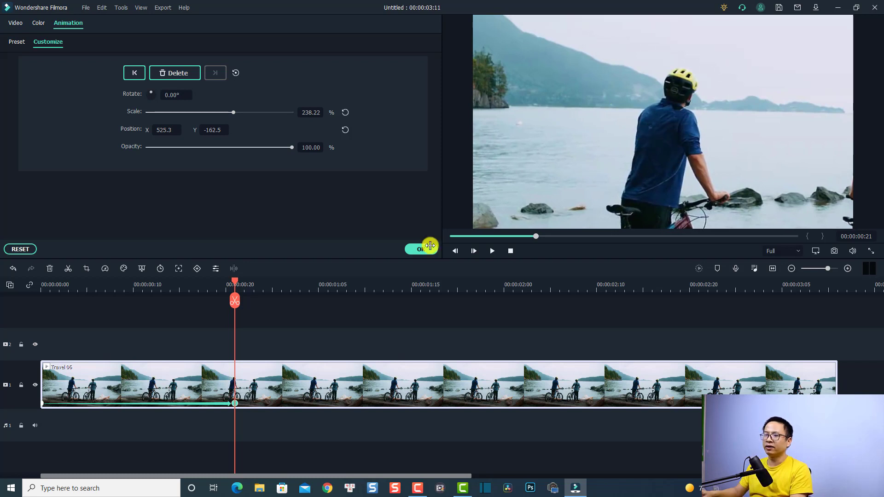
click(42, 288)
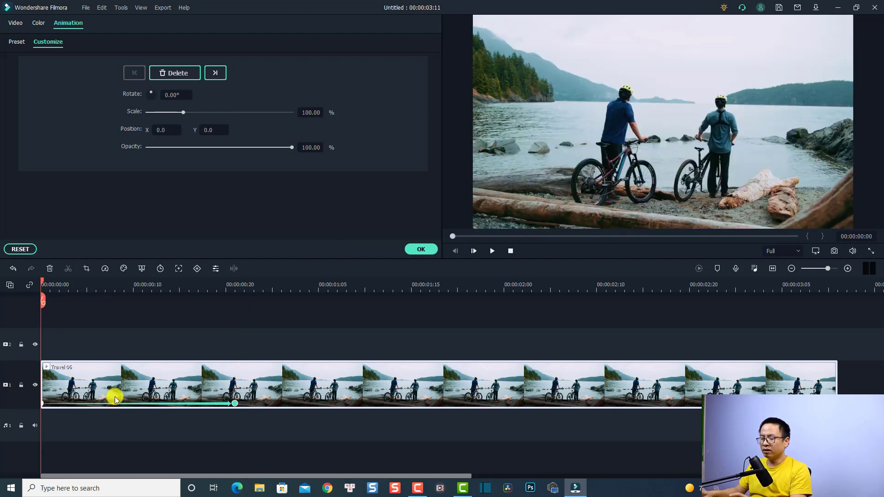
Step: Preview the zoom-in, then drag the zoom keyframe later to about 00:00:01:22
key(space)
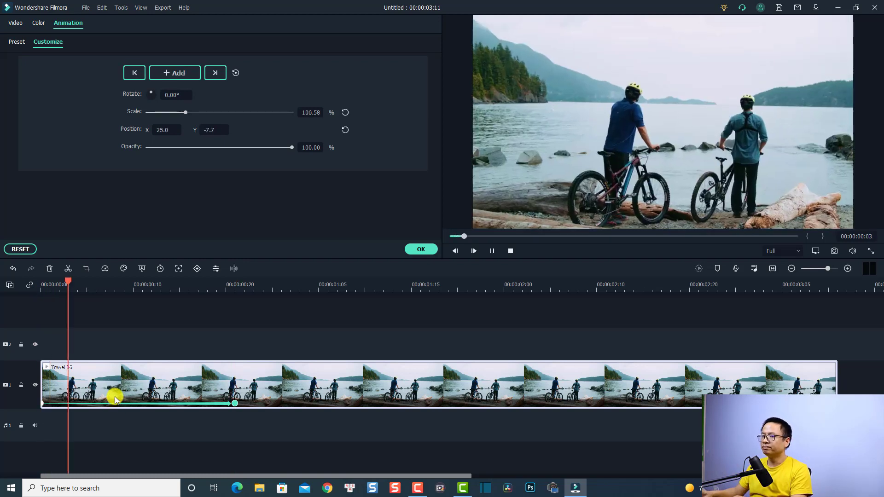
key(space)
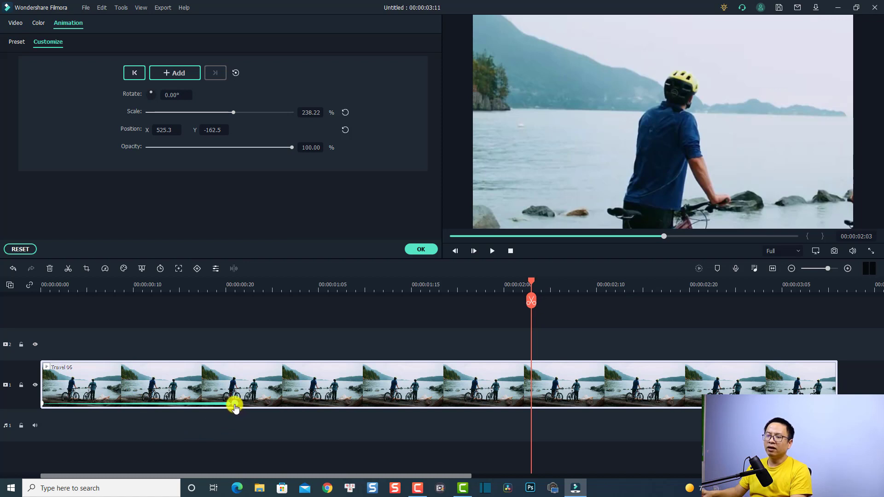
drag(235, 407, 477, 403)
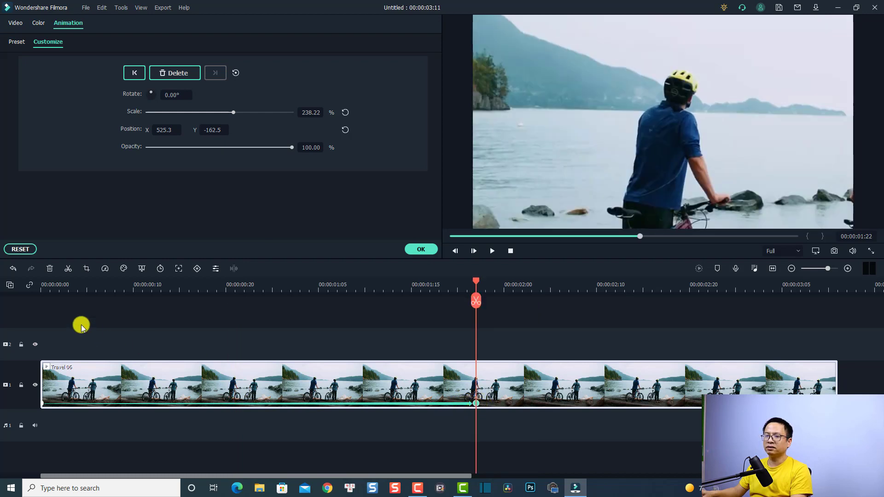
Step: Replay the slower zoom from the start, stopping at 00:00:02:11, and reselect Travel 06
click(43, 286)
click(100, 432)
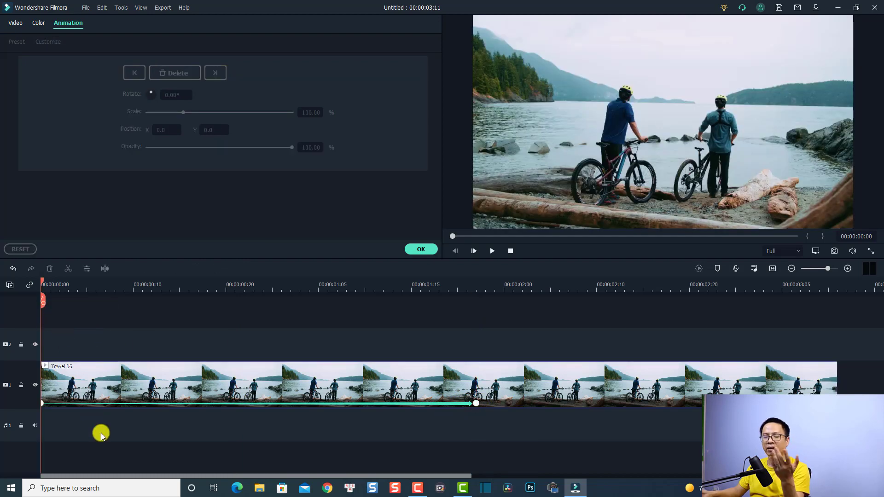
key(space)
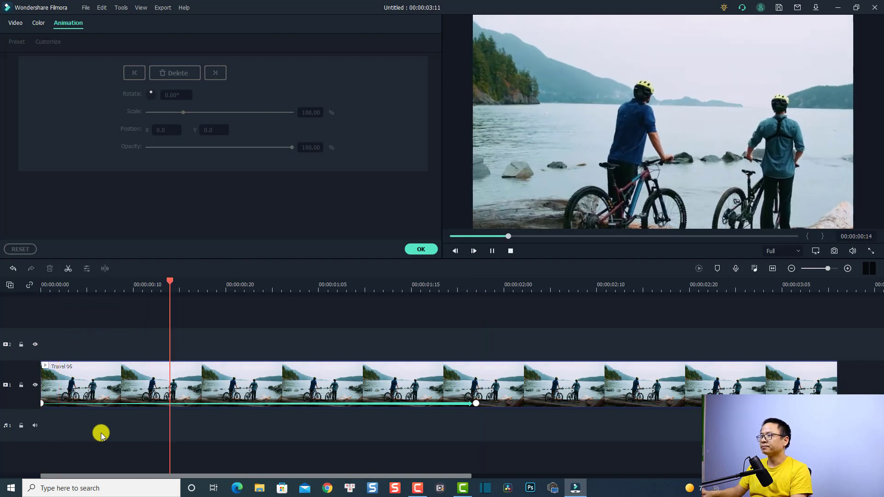
key(space)
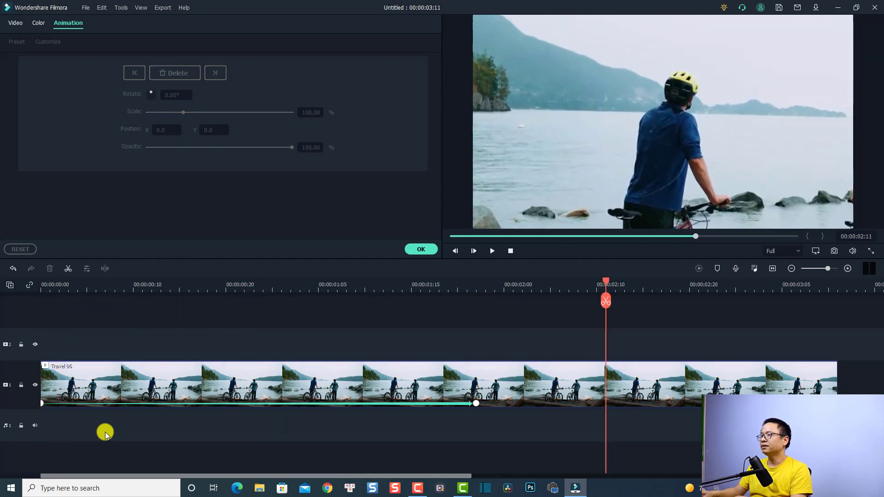
click(639, 391)
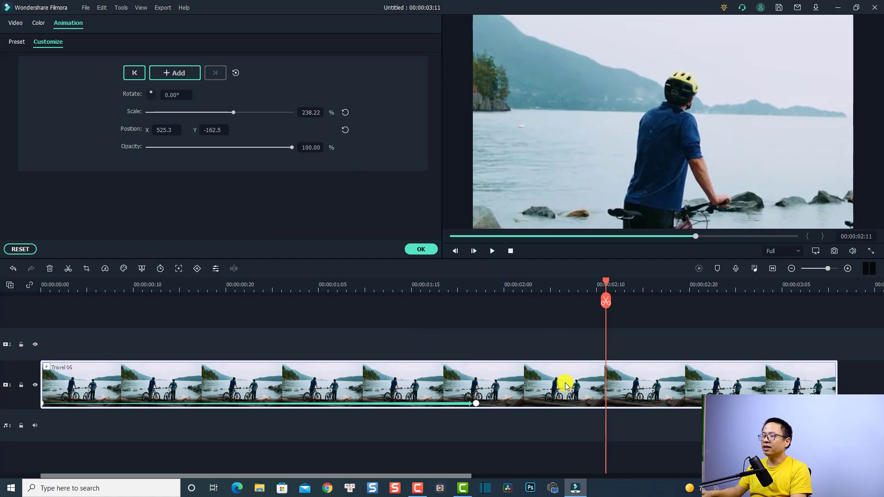
Step: Add a hold keyframe at 00:00:02:11, then reset scale to 100% and position to 0, 0 at 00:00:03:03
click(179, 71)
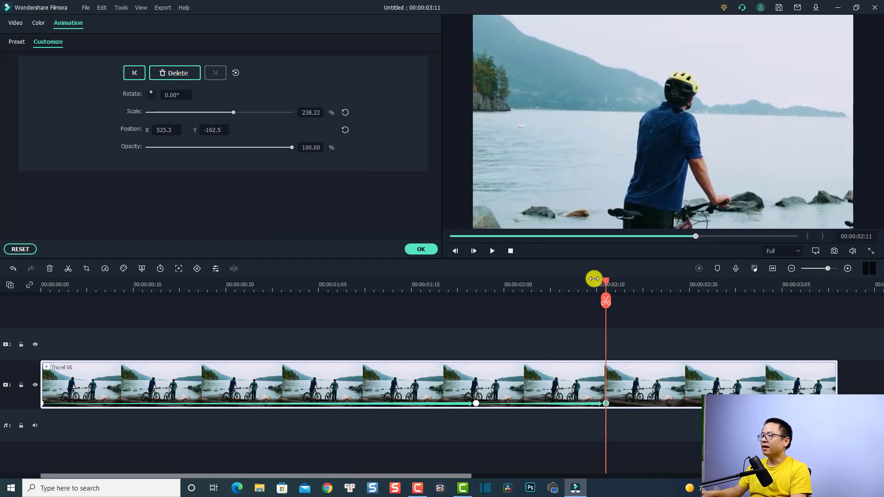
drag(605, 285, 763, 302)
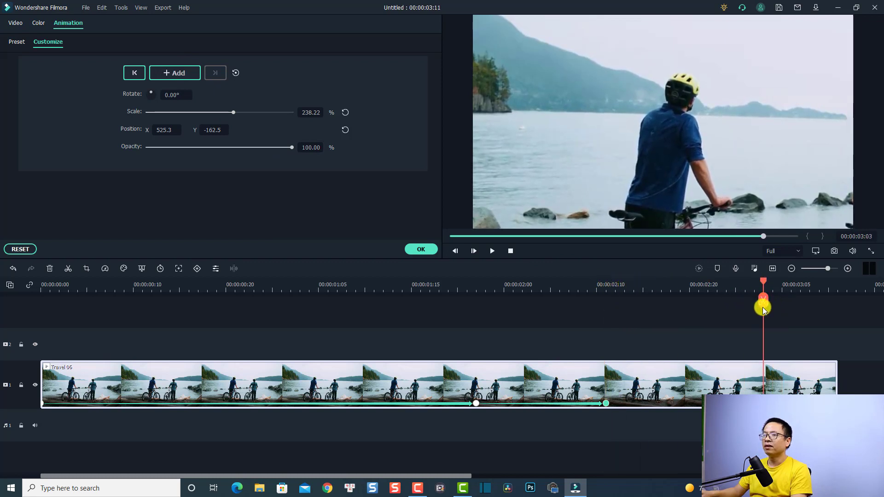
click(346, 113)
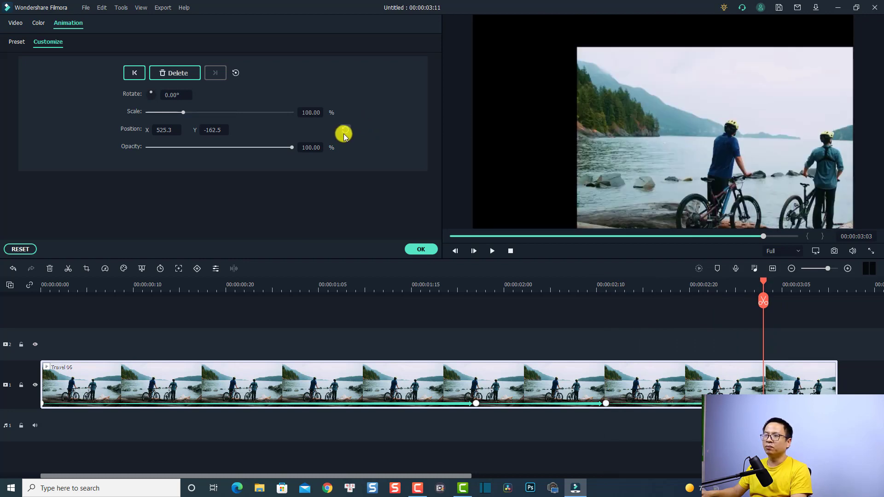
click(345, 132)
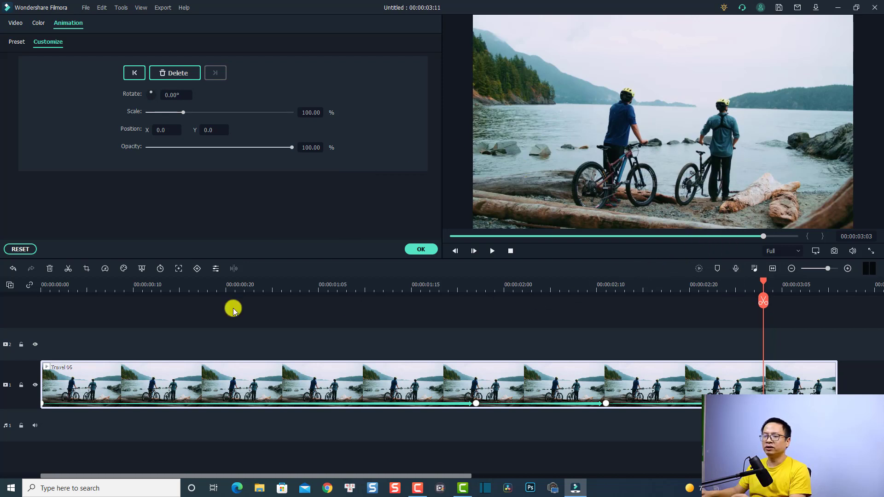
click(43, 285)
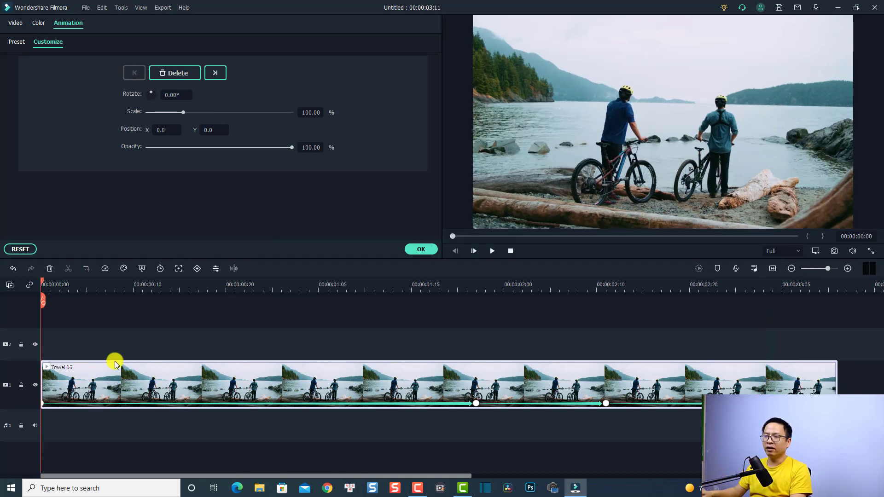
key(space)
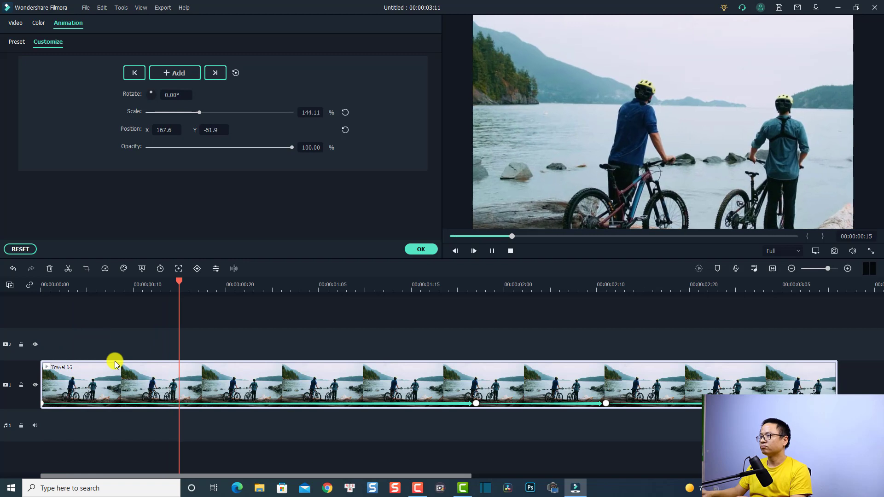